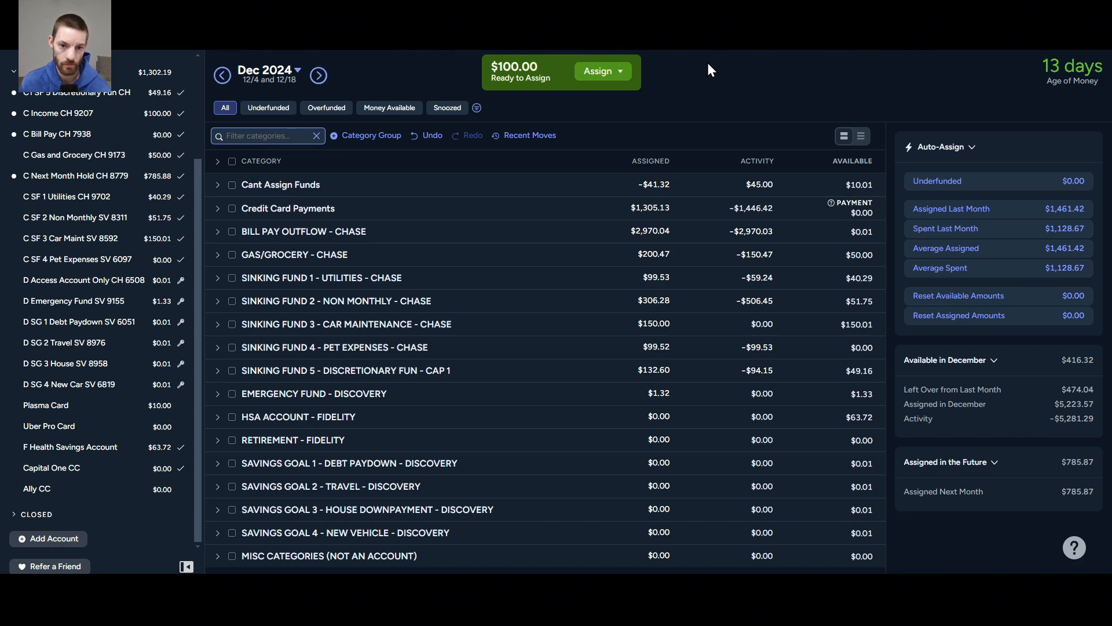
Review the categories inside the Cant Assign Funds group for December 2024
{"action": "left_click", "coordinate": [218, 185]}
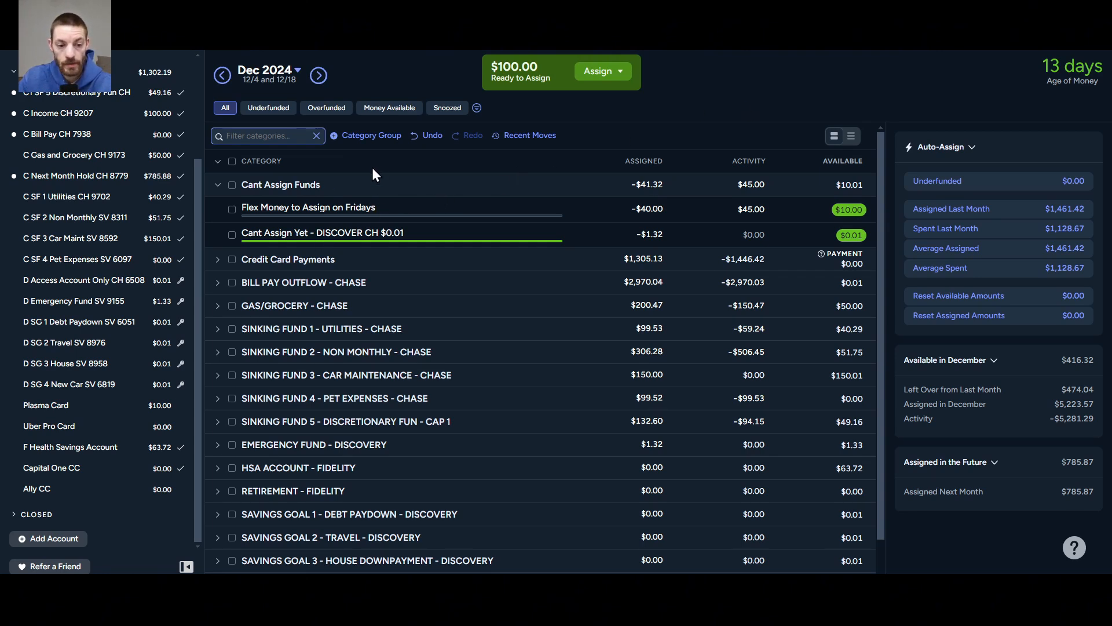
{"action": "left_click", "coordinate": [218, 185]}
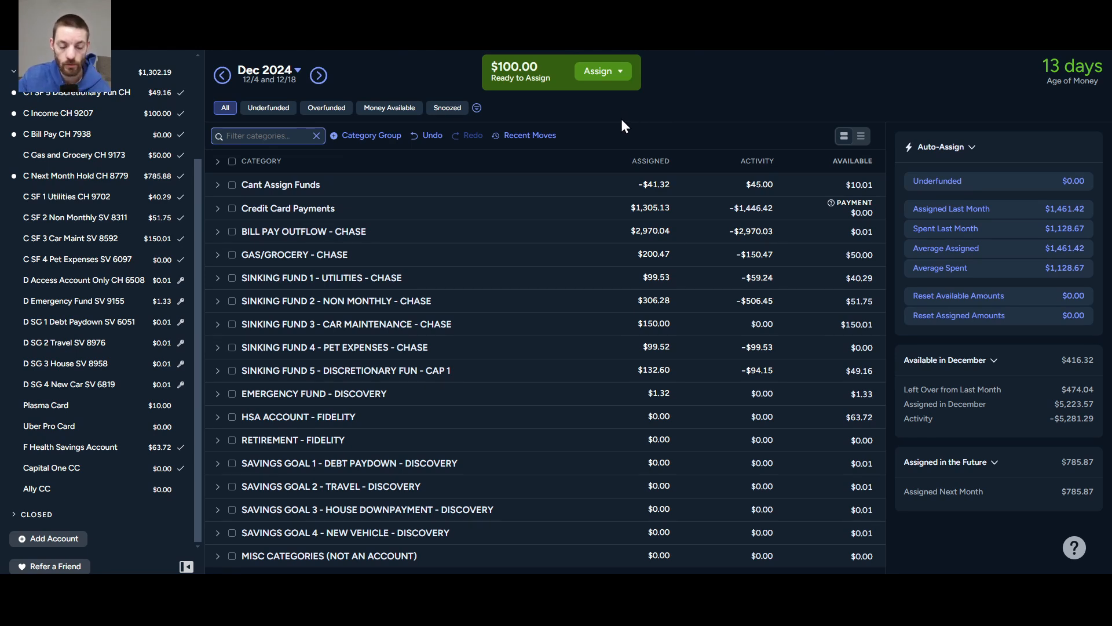
Switch to January 2025, check the BILL PAY OUTFLOW categories, and leave the SINKING FUND 2 and SINKING FUND 5 groups expanded
{"action": "left_click", "coordinate": [318, 76]}
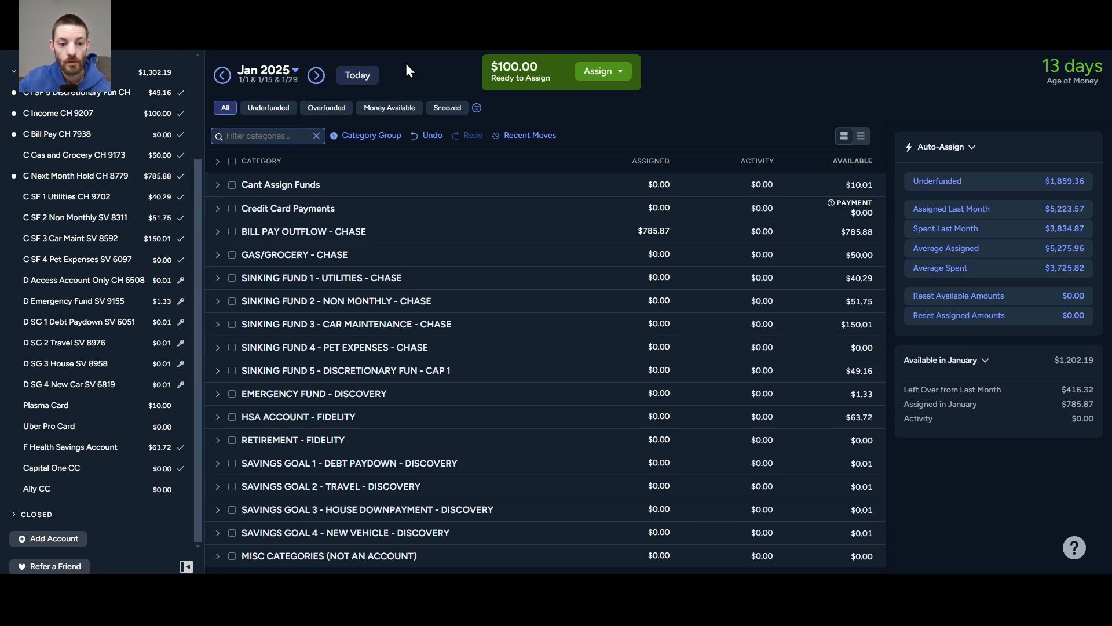
{"action": "left_click", "coordinate": [218, 234]}
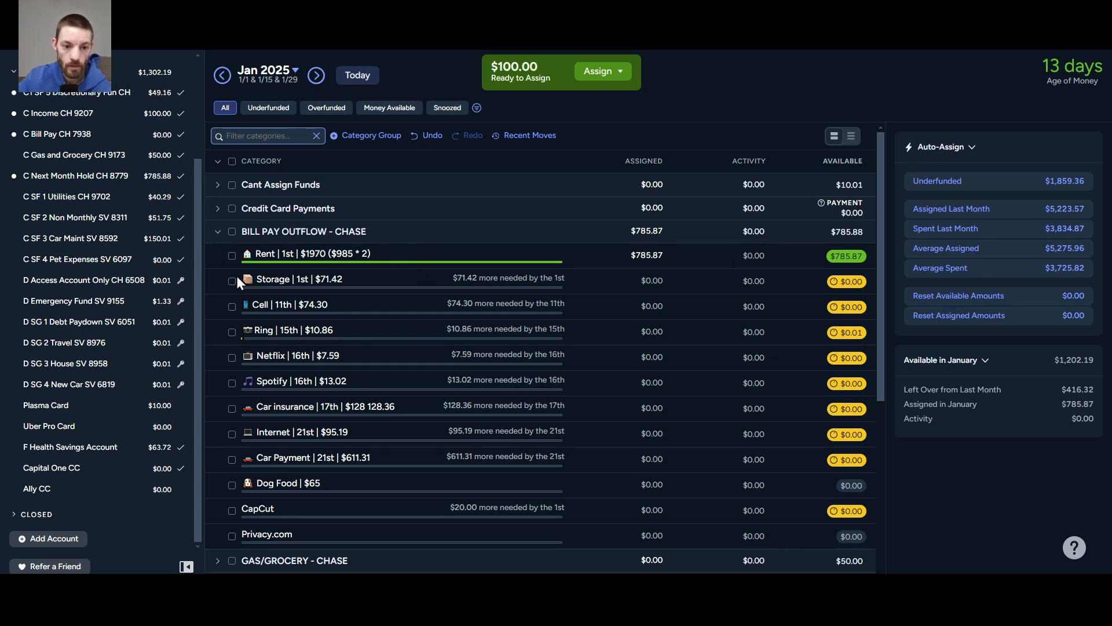
{"action": "left_click", "coordinate": [218, 232]}
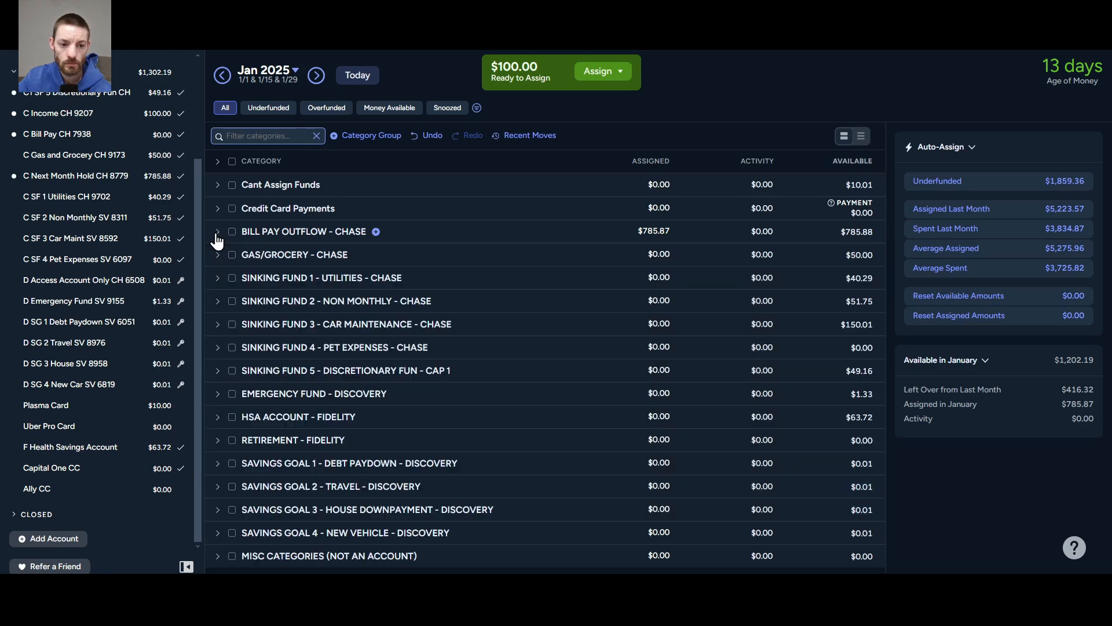
{"action": "left_click", "coordinate": [217, 301]}
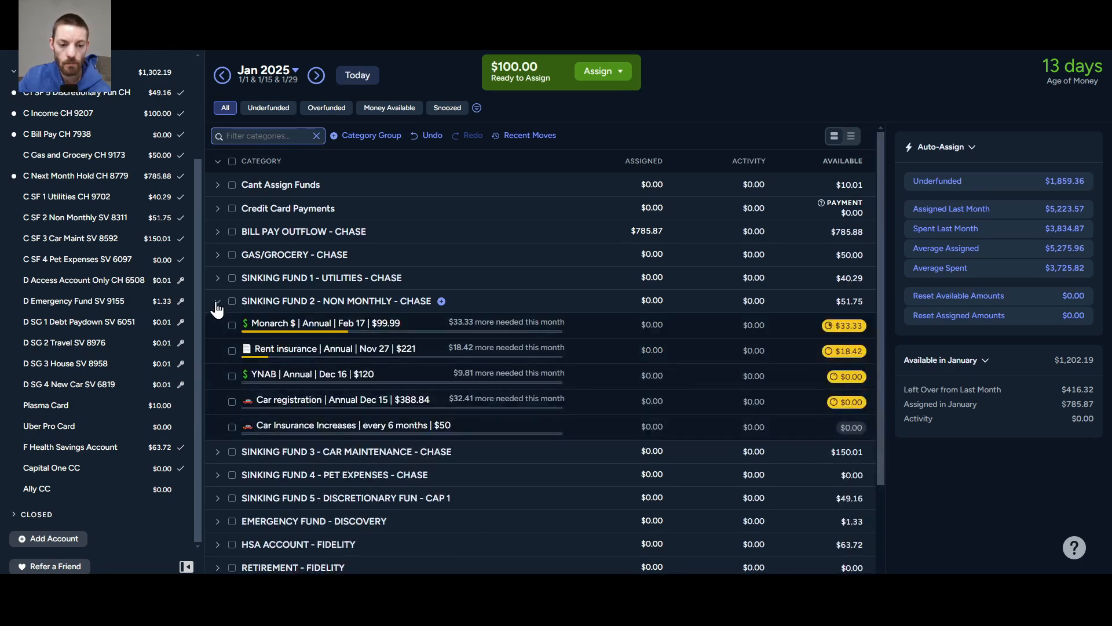
{"action": "left_click", "coordinate": [218, 499]}
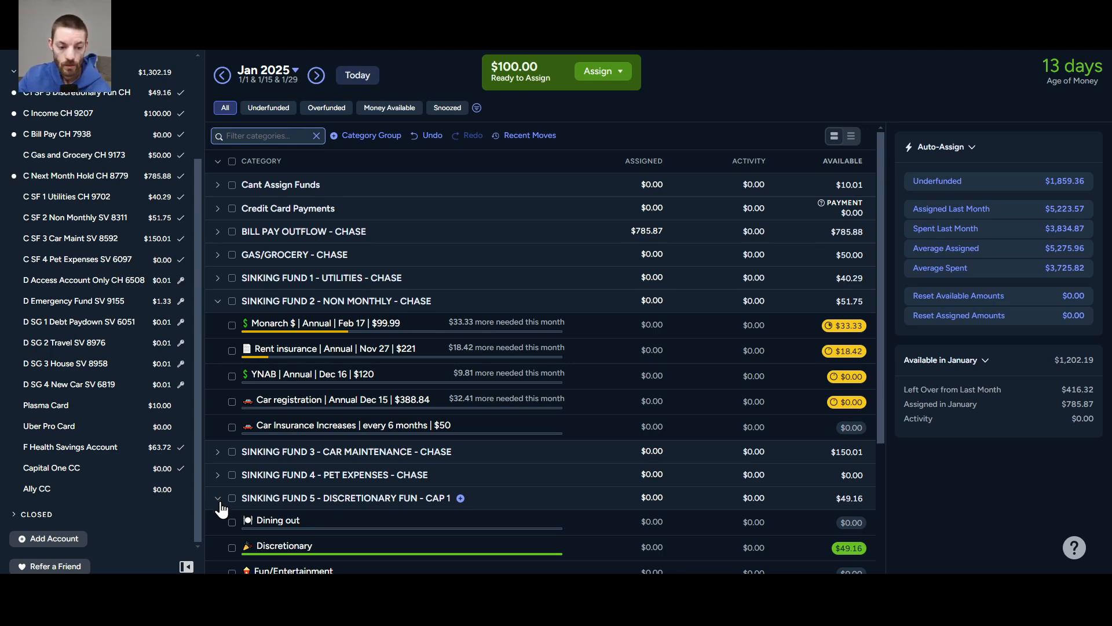
{"action": "left_click", "coordinate": [648, 547]}
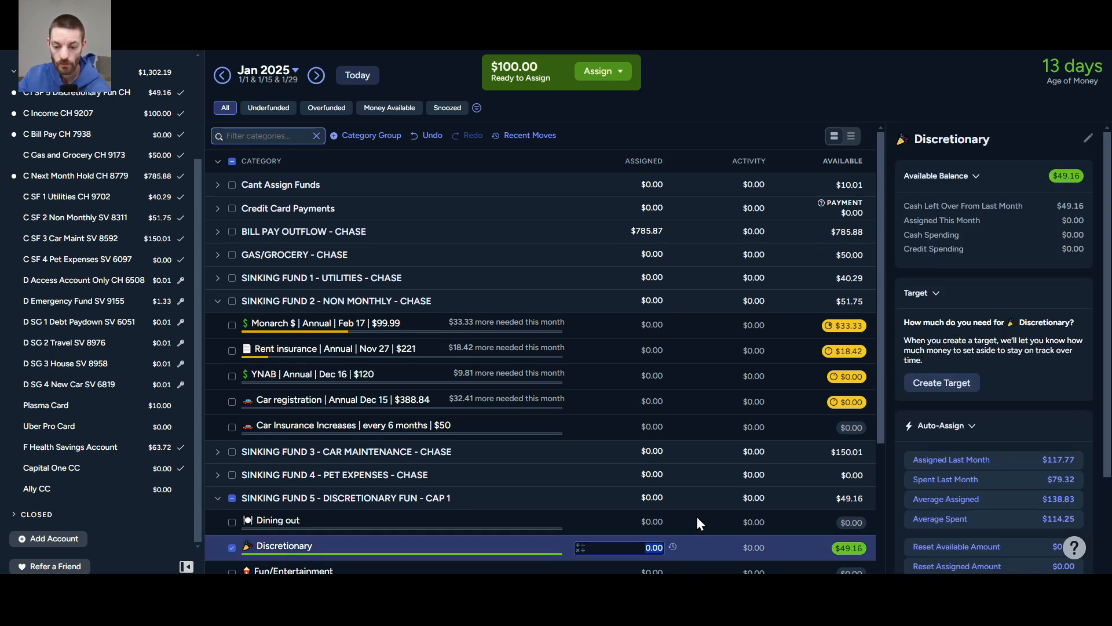
{"action": "type", "text": "25"}
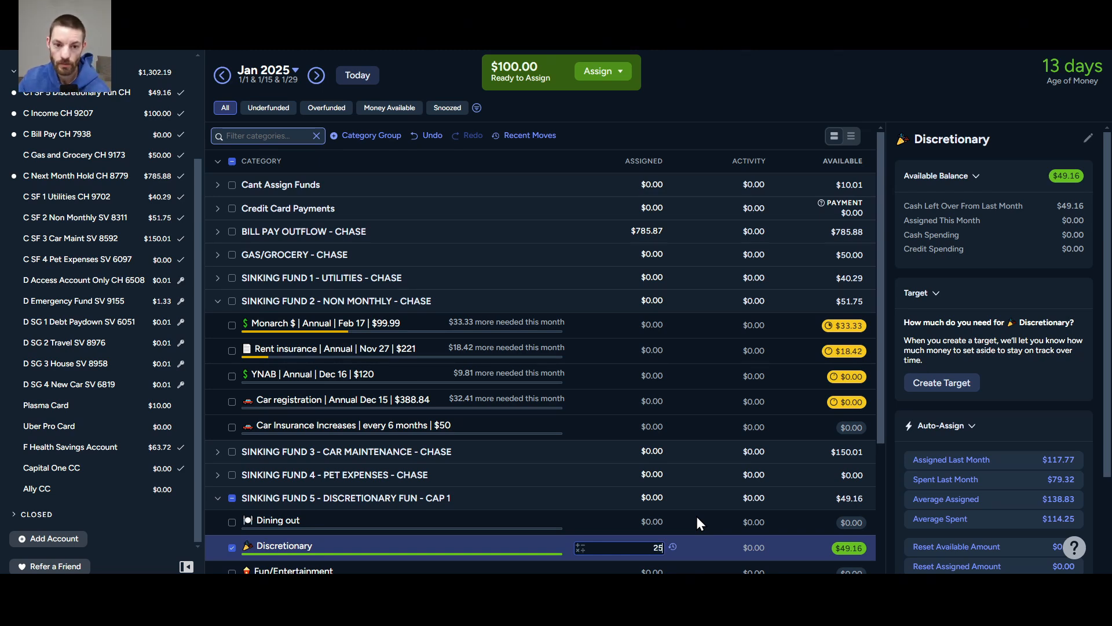
{"action": "key", "text": "BackSpace"}
{"action": "key", "text": "BackSpace"}
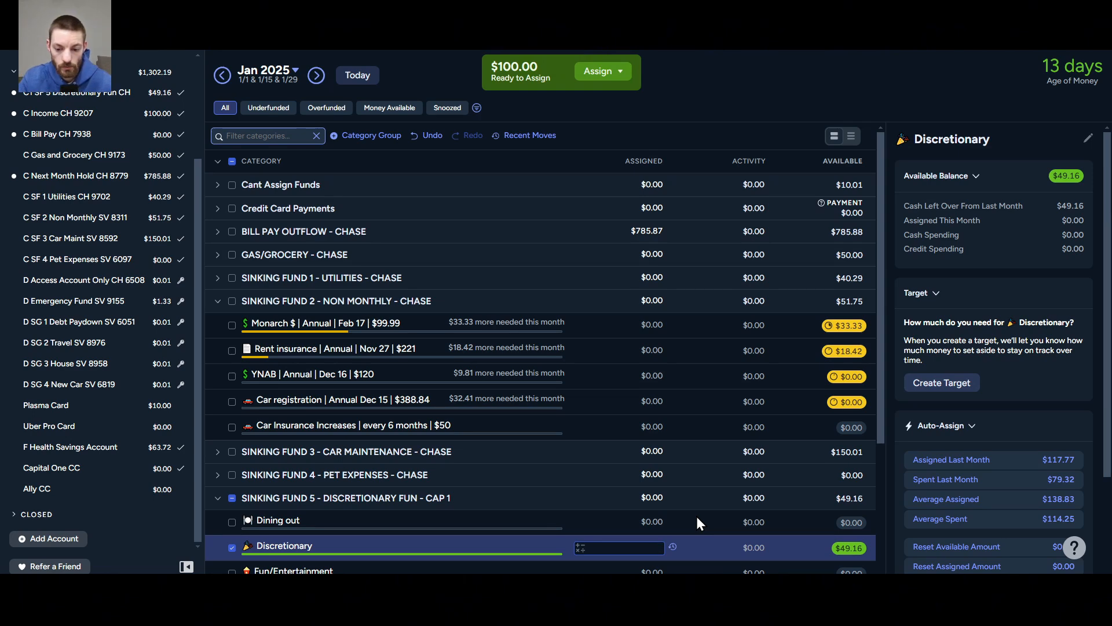
{"action": "key", "text": "Return"}
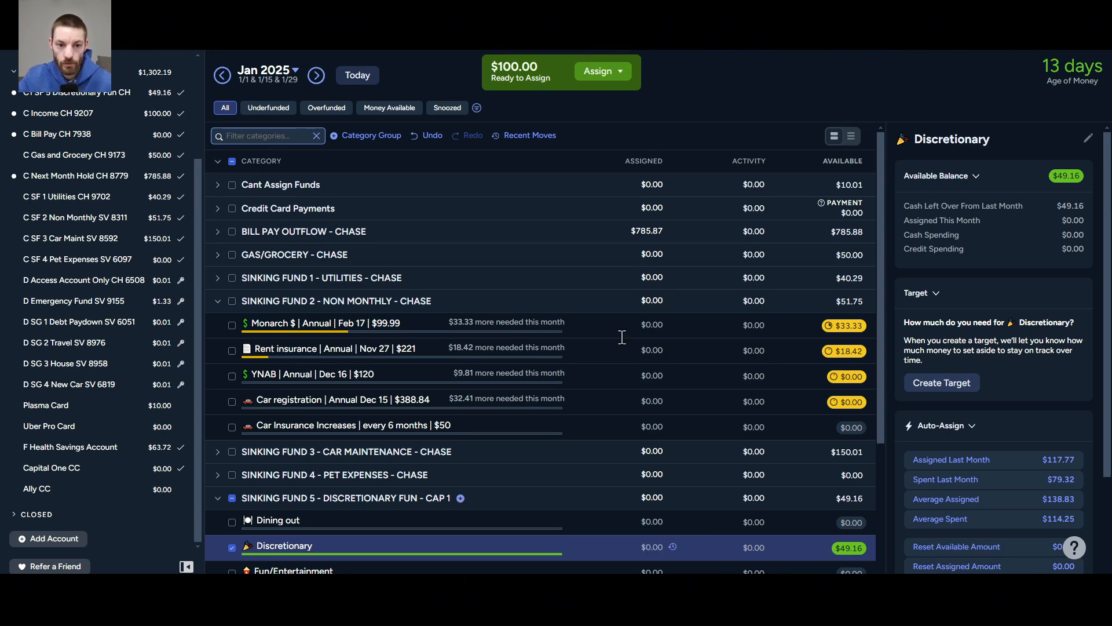
Add $25 to the Discretionary category's assigned amount in December 2024, and collapse the SINKING FUND 5 group
{"action": "left_click", "coordinate": [360, 76]}
{"action": "scroll", "coordinate": [332, 463], "scroll_direction": "down", "scroll_amount": 1}
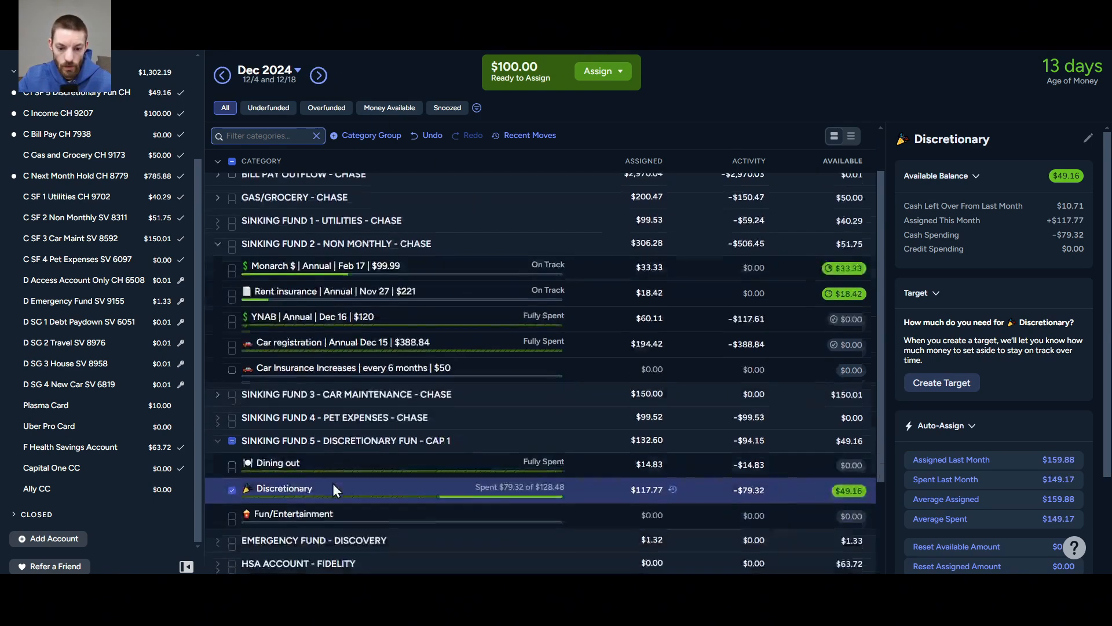
{"action": "left_click", "coordinate": [648, 489]}
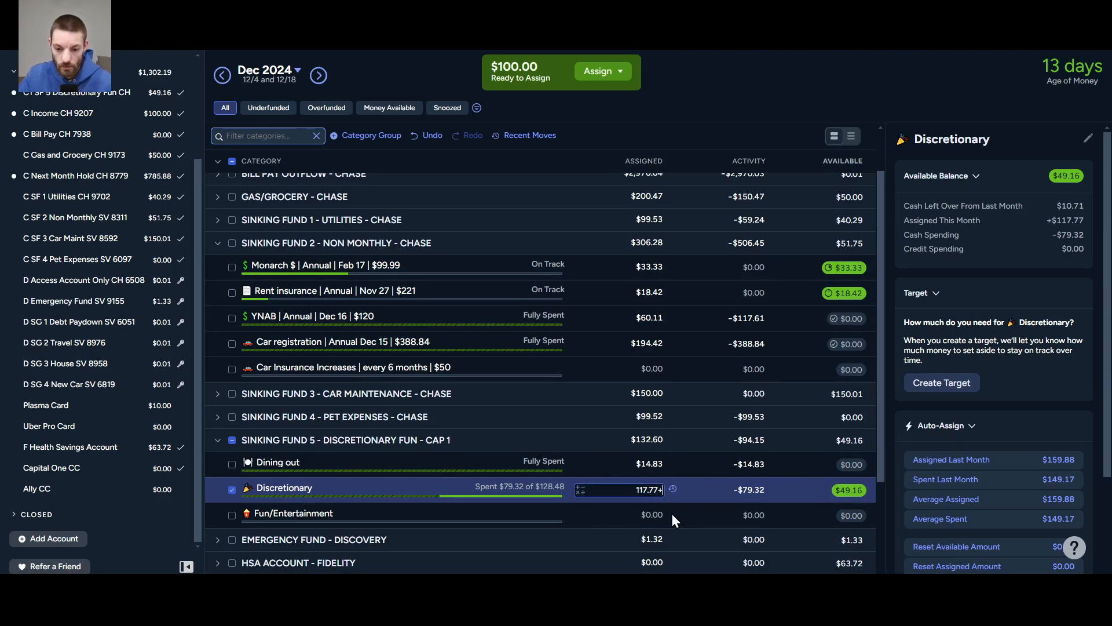
{"action": "type", "text": "+"}
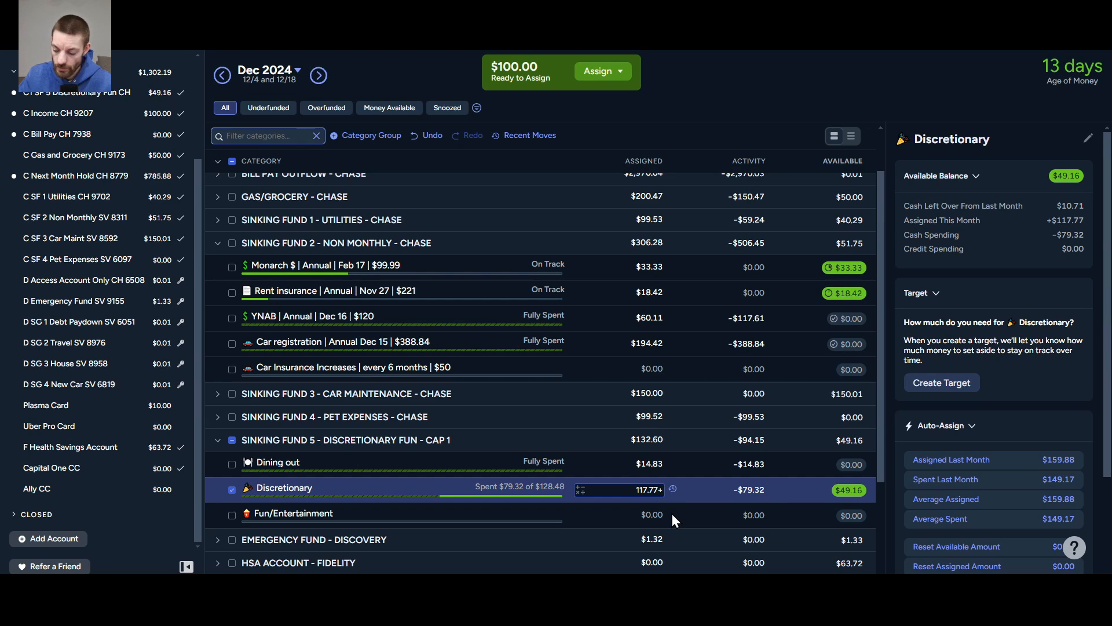
{"action": "type", "text": "25"}
{"action": "key", "text": "Return"}
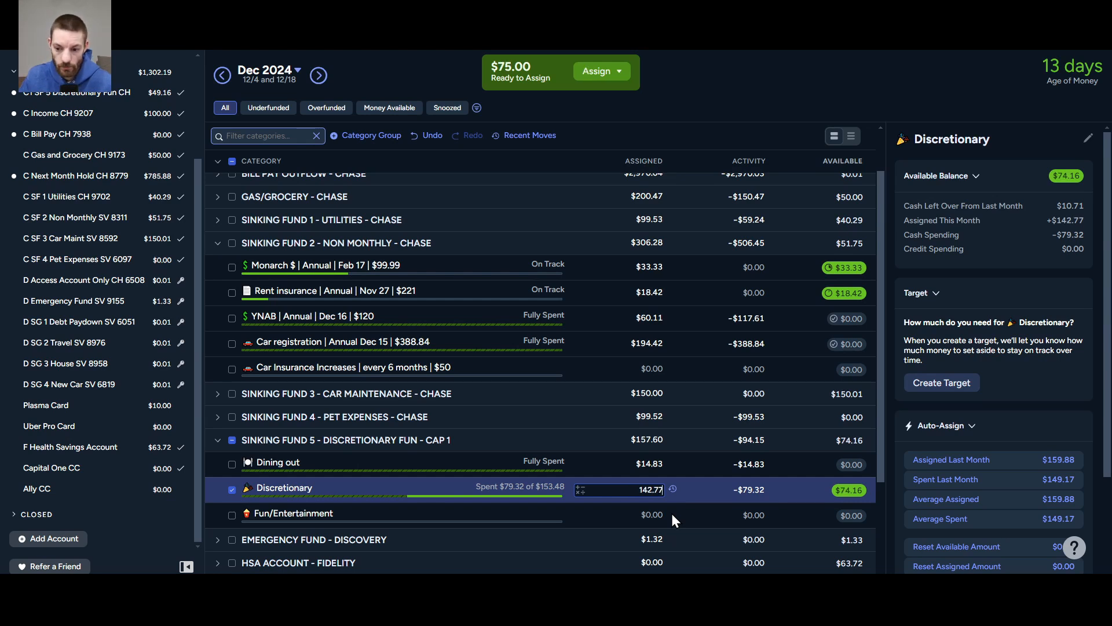
{"action": "left_click", "coordinate": [233, 492]}
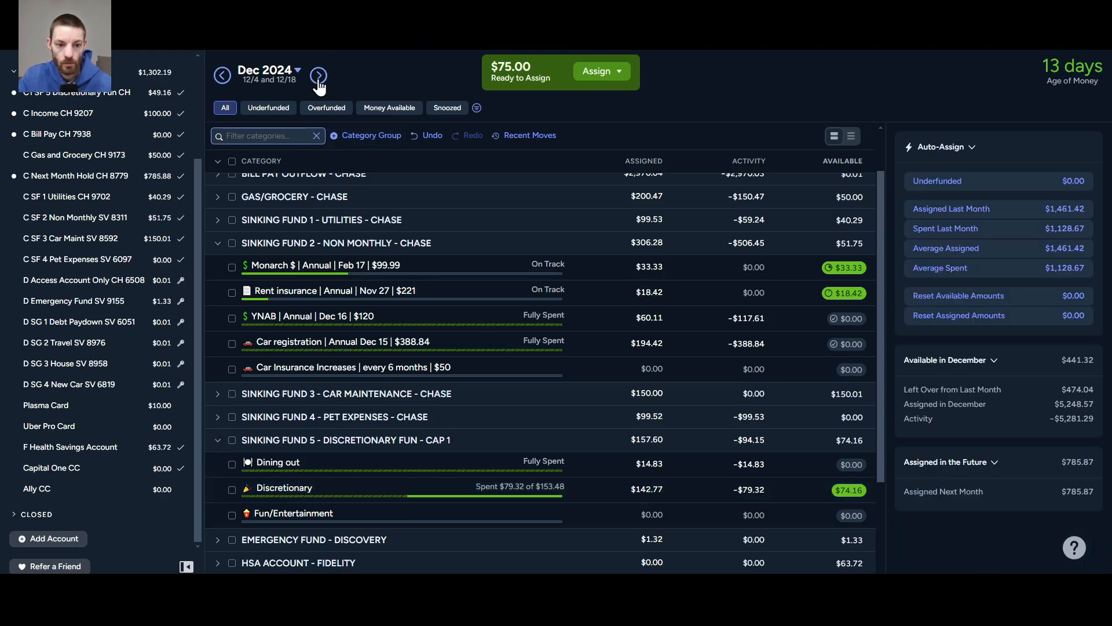
{"action": "left_click", "coordinate": [218, 438]}
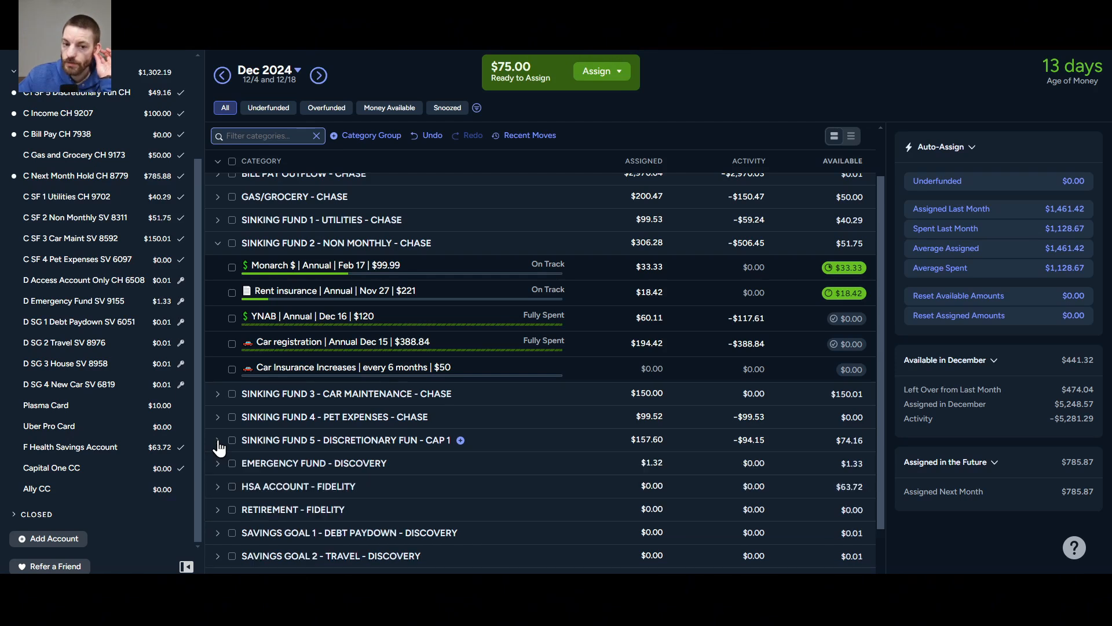
In January 2025, examine the combined underfunded amount for the Monarch, Rent insurance, YNAB and Car registration categories, and clear the selection
{"action": "left_click", "coordinate": [319, 82]}
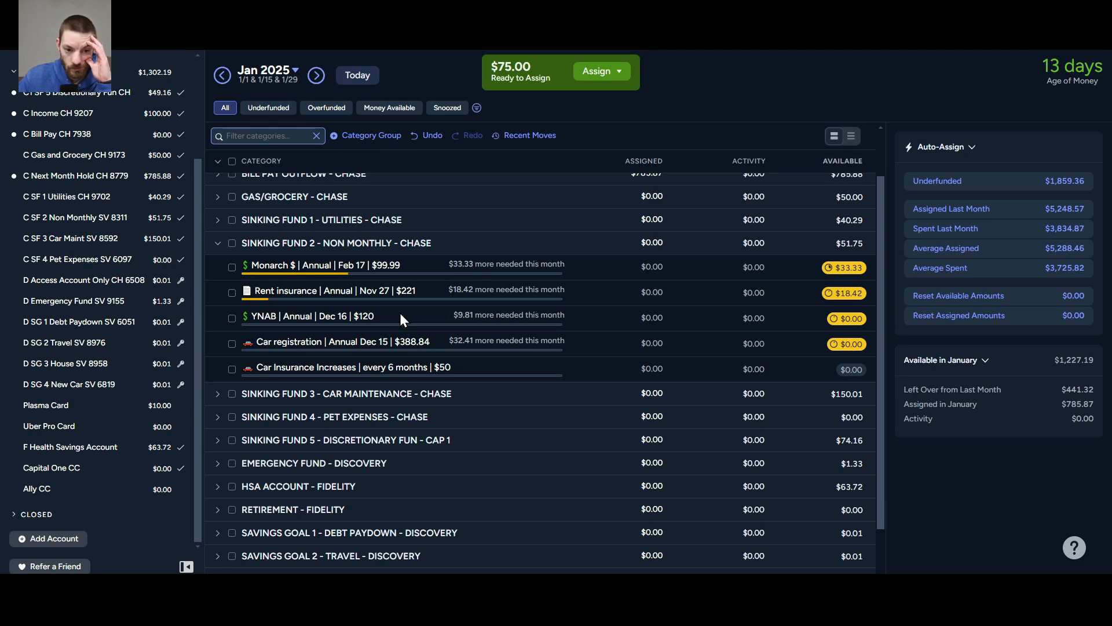
{"action": "left_click", "coordinate": [231, 267]}
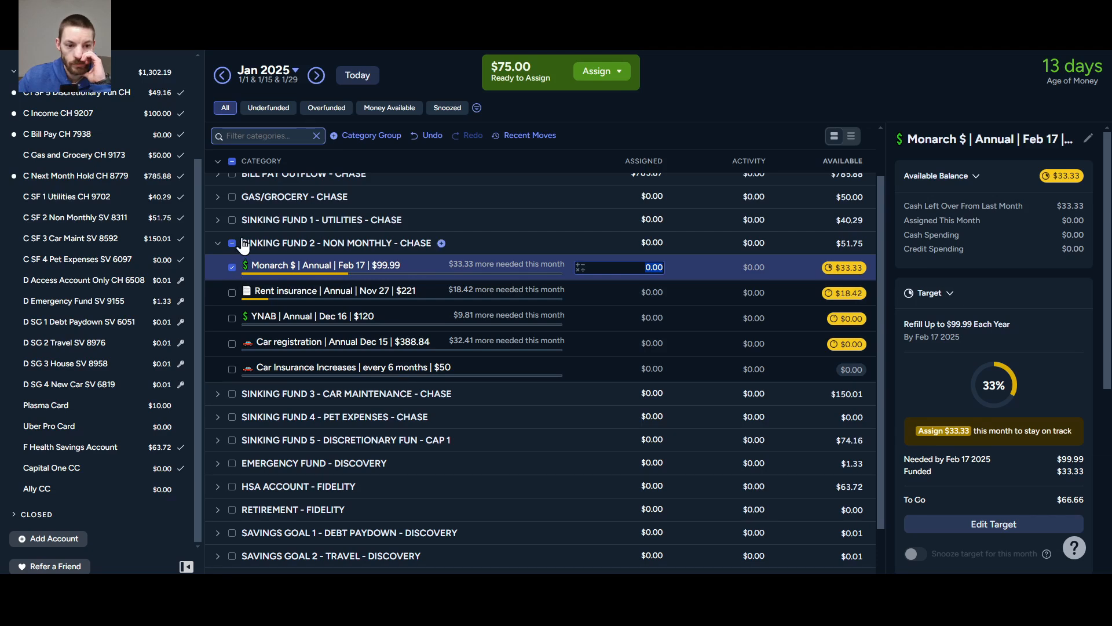
{"action": "left_click", "coordinate": [231, 293]}
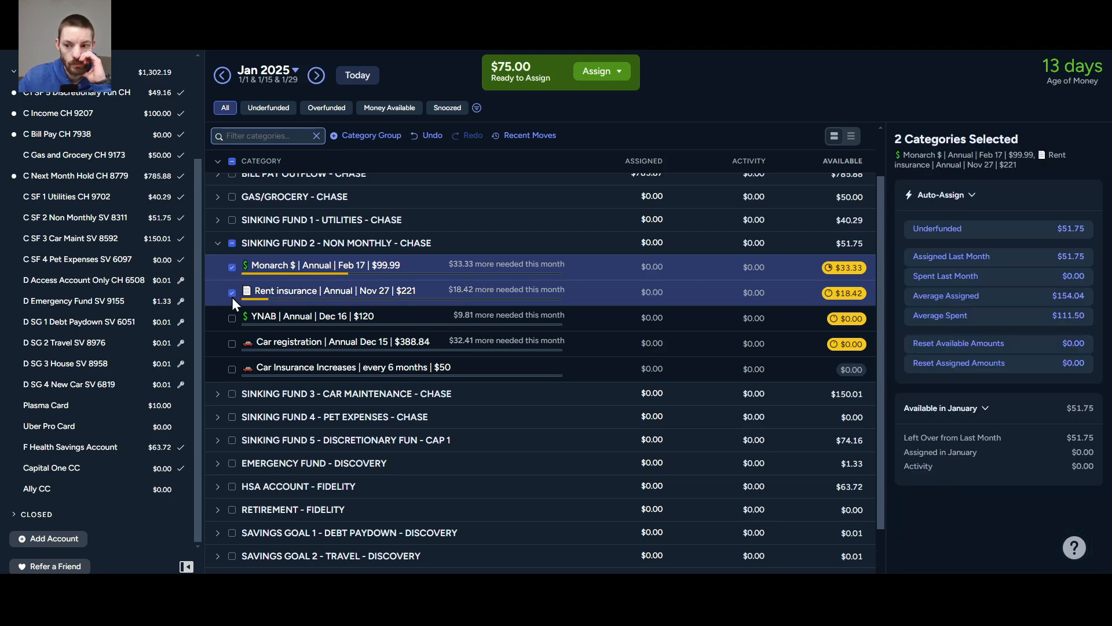
{"action": "left_click", "coordinate": [231, 318]}
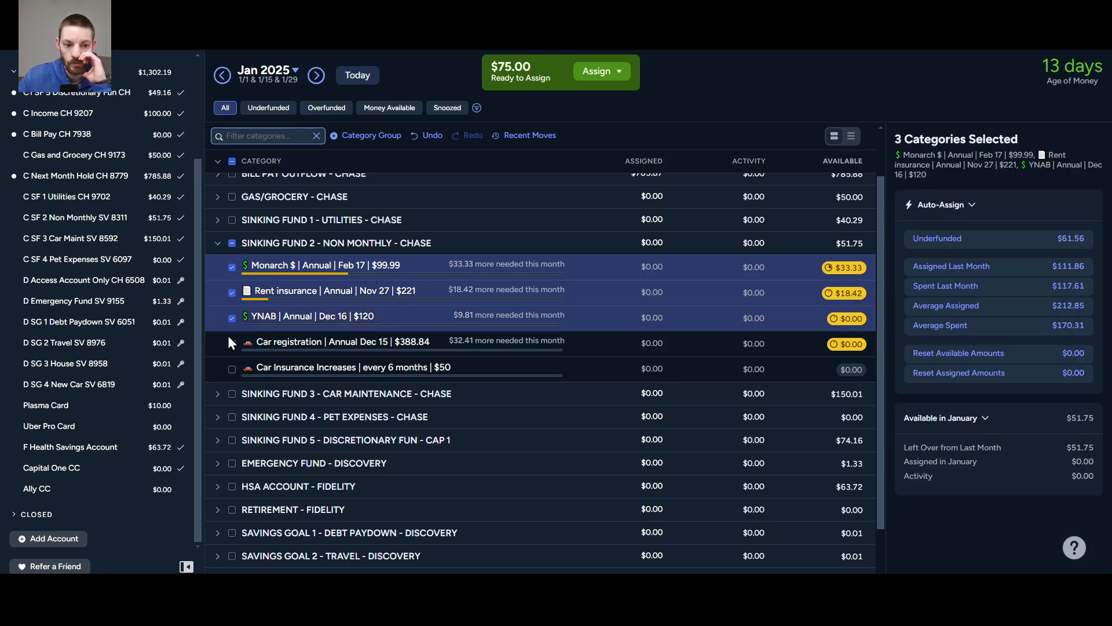
{"action": "left_click", "coordinate": [229, 343]}
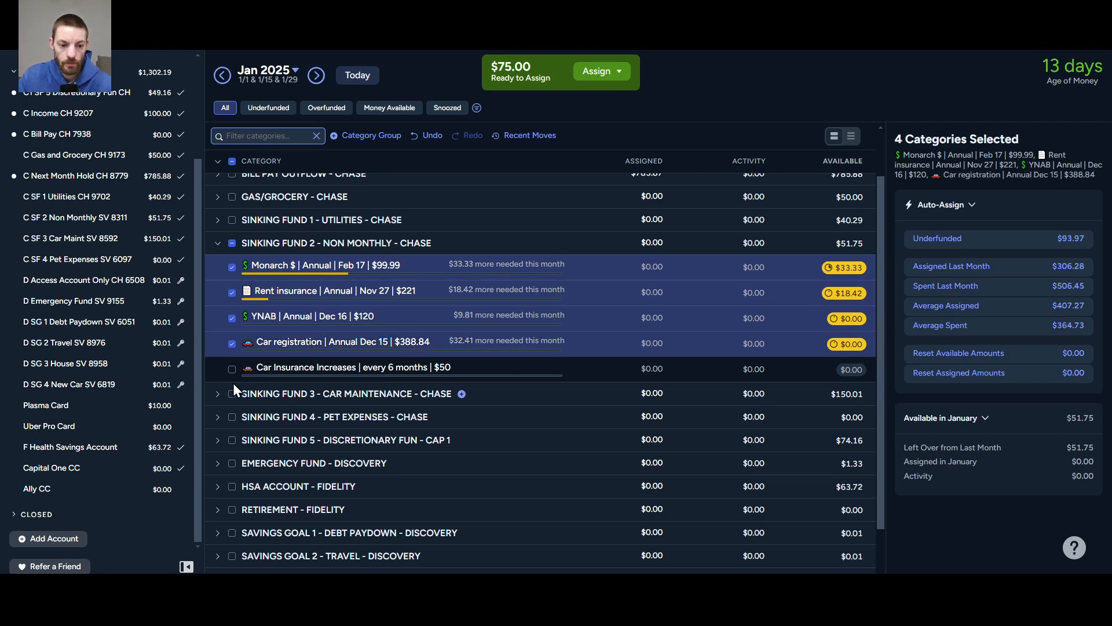
{"action": "left_click", "coordinate": [229, 368]}
{"action": "left_click", "coordinate": [229, 367]}
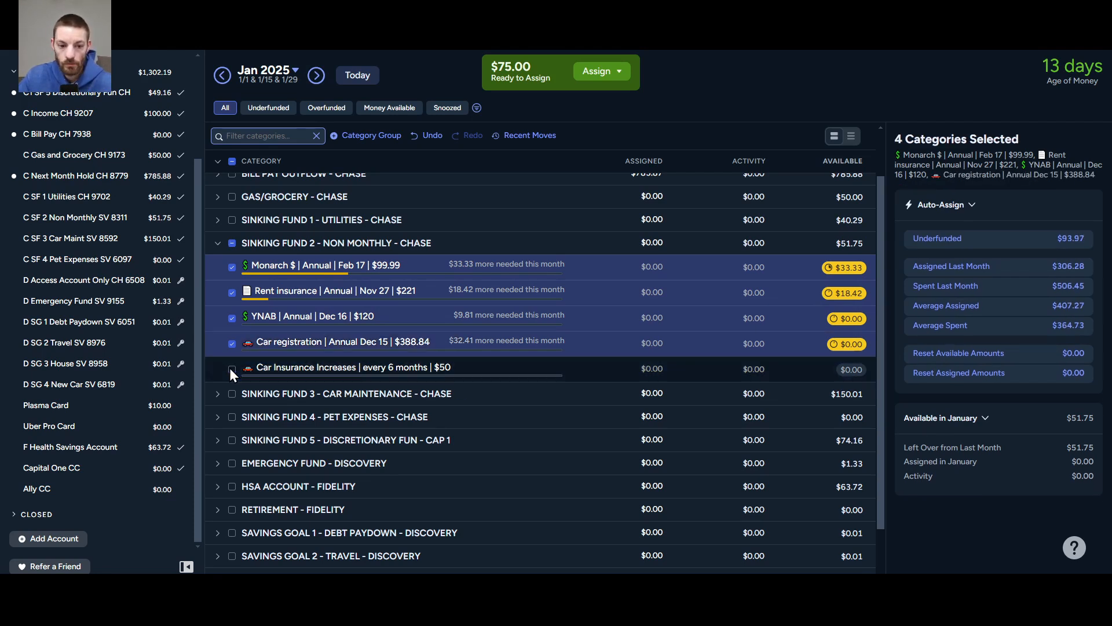
{"action": "left_click", "coordinate": [232, 243]}
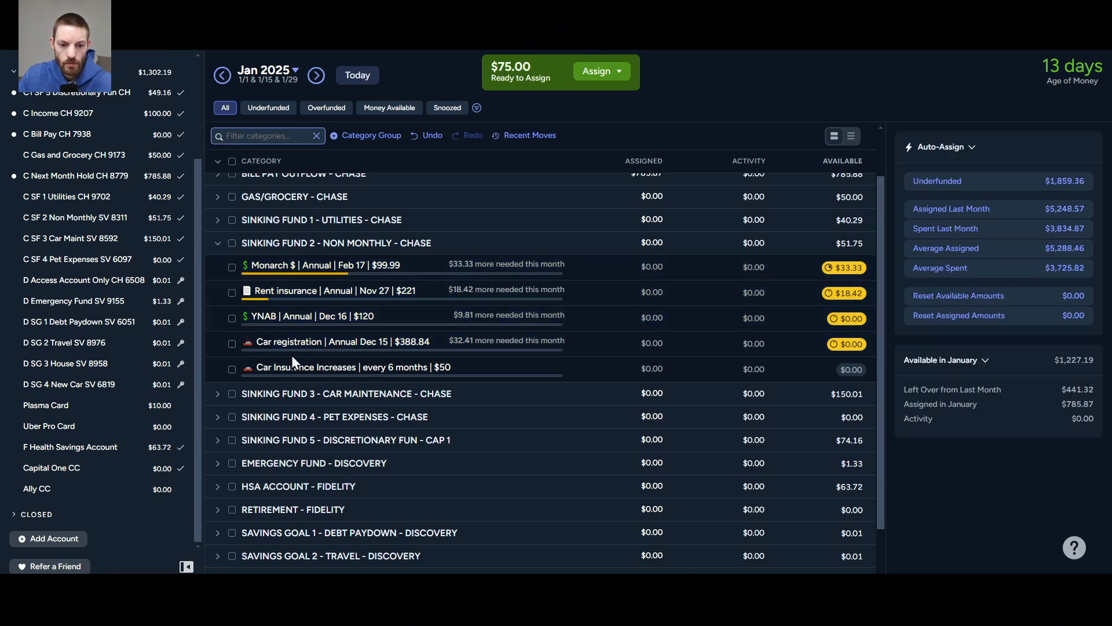
Assign $32.41 to the Car registration category for January 2025 and deselect it
{"action": "left_click", "coordinate": [469, 342]}
{"action": "left_click", "coordinate": [653, 343]}
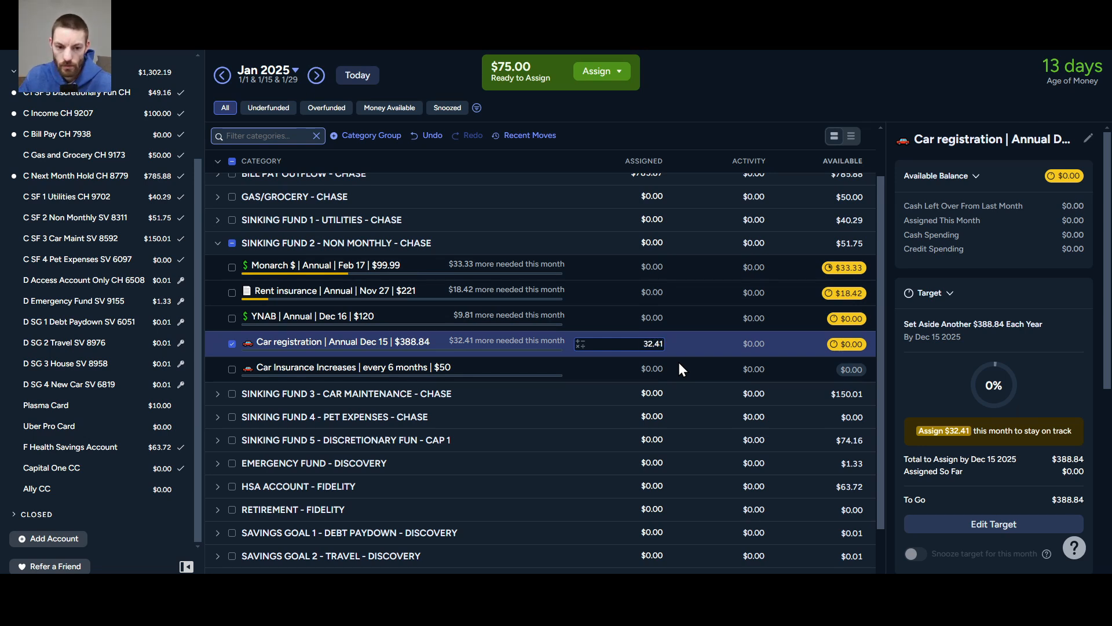
{"action": "key", "text": "Return"}
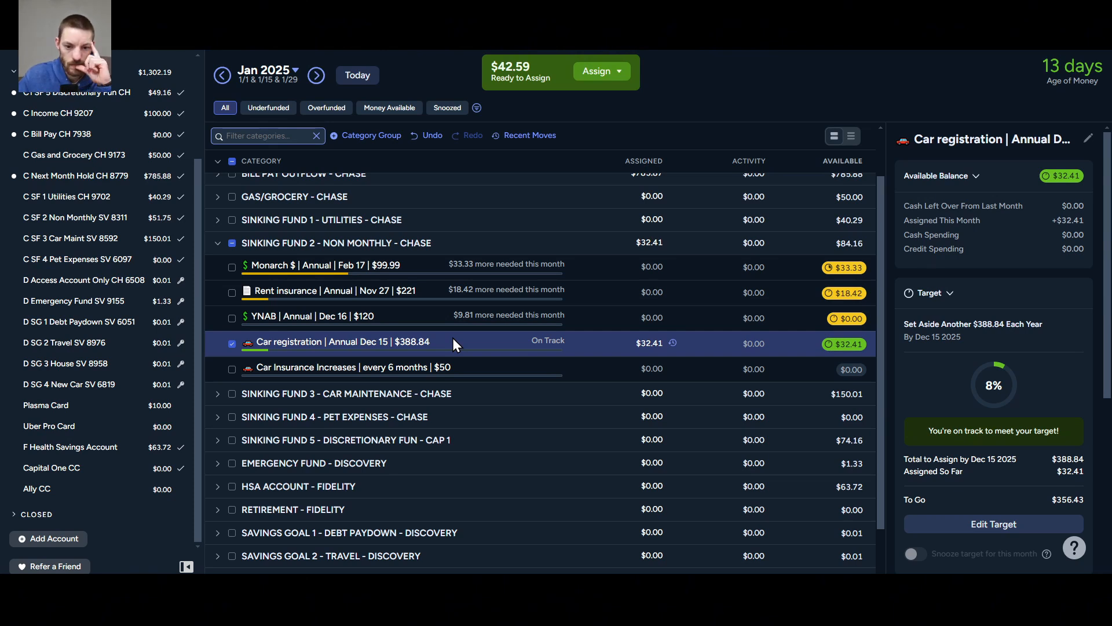
{"action": "left_click", "coordinate": [231, 341]}
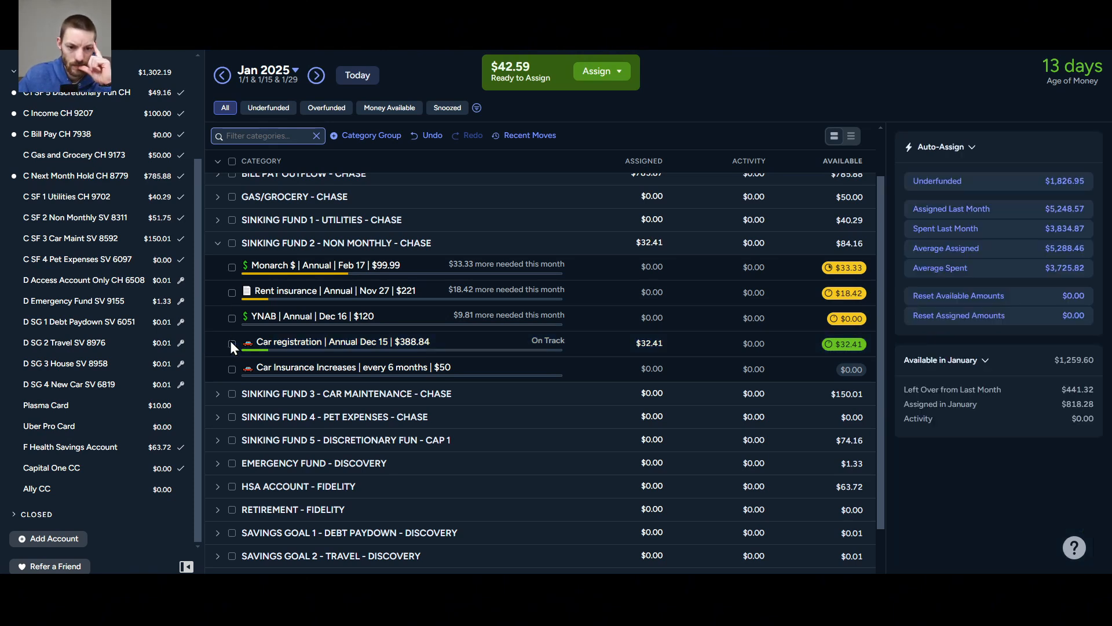
Assign $33.33 to the annual Monarch category for January 2025
{"action": "left_click", "coordinate": [422, 262]}
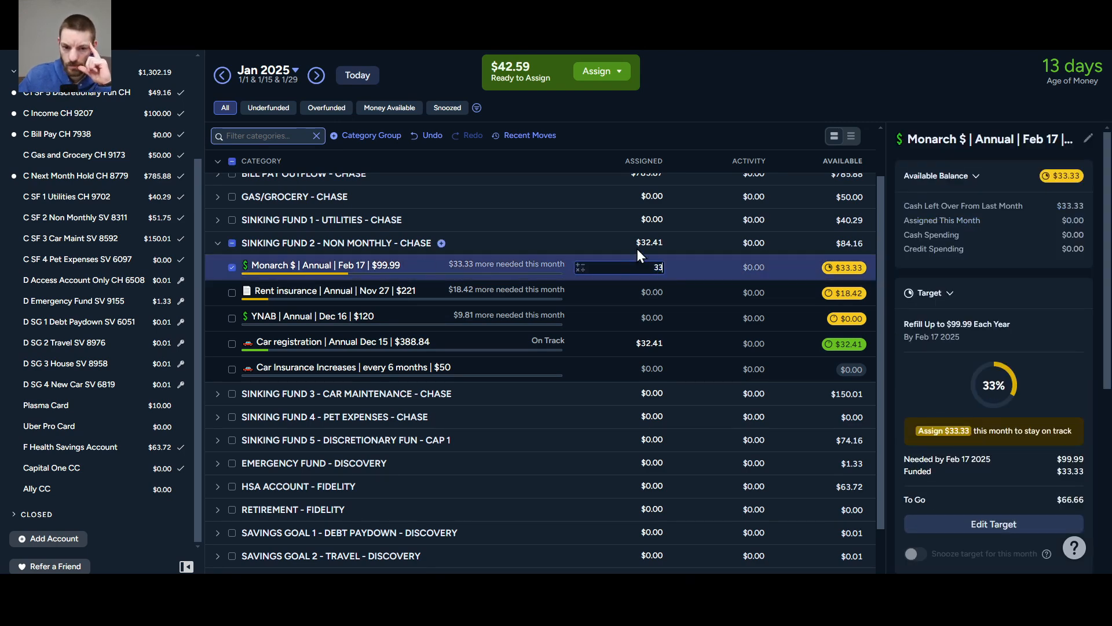
{"action": "type", "text": "33.33"}
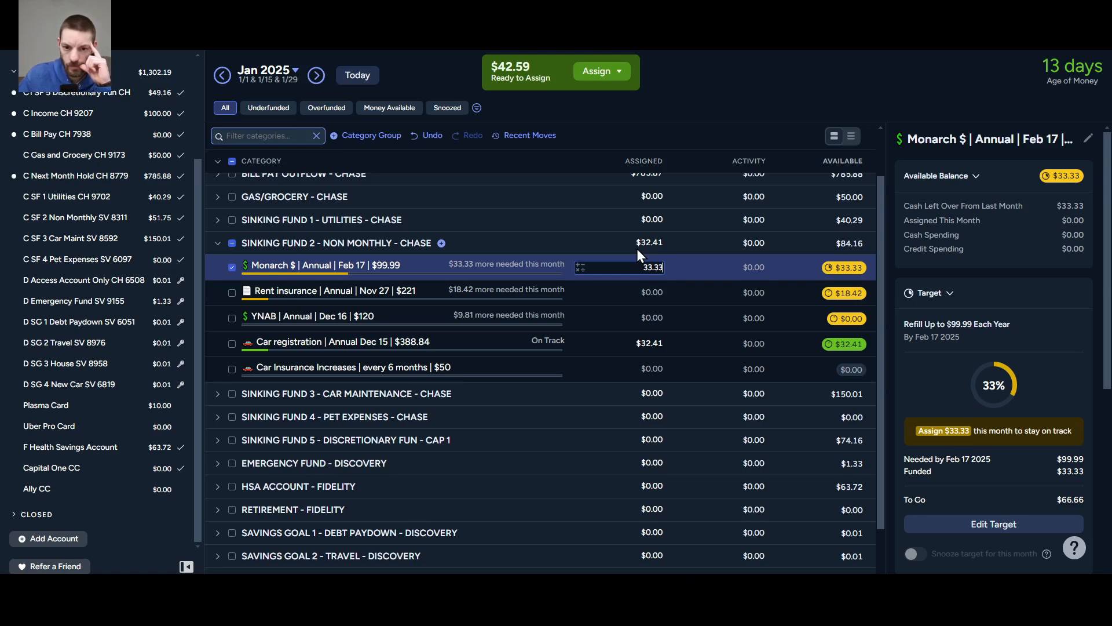
{"action": "key", "text": "Return"}
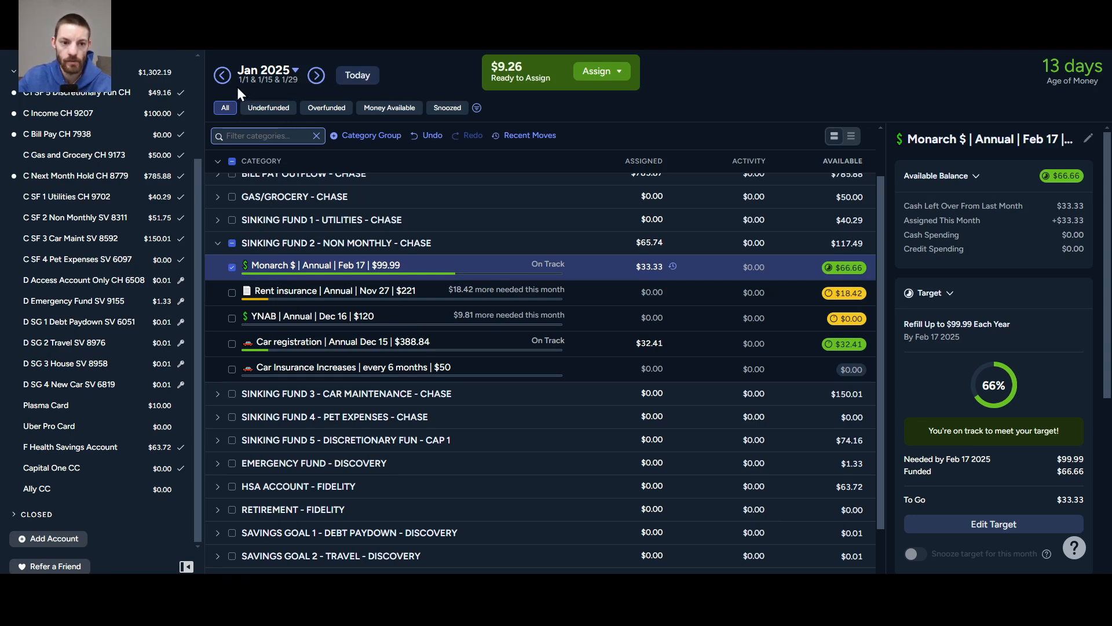
Return to December 2024 and add the remaining $9.26 to the Discretionary category's assigned amount in SINKING FUND 5, leaving nothing selected
{"action": "left_click", "coordinate": [224, 77]}
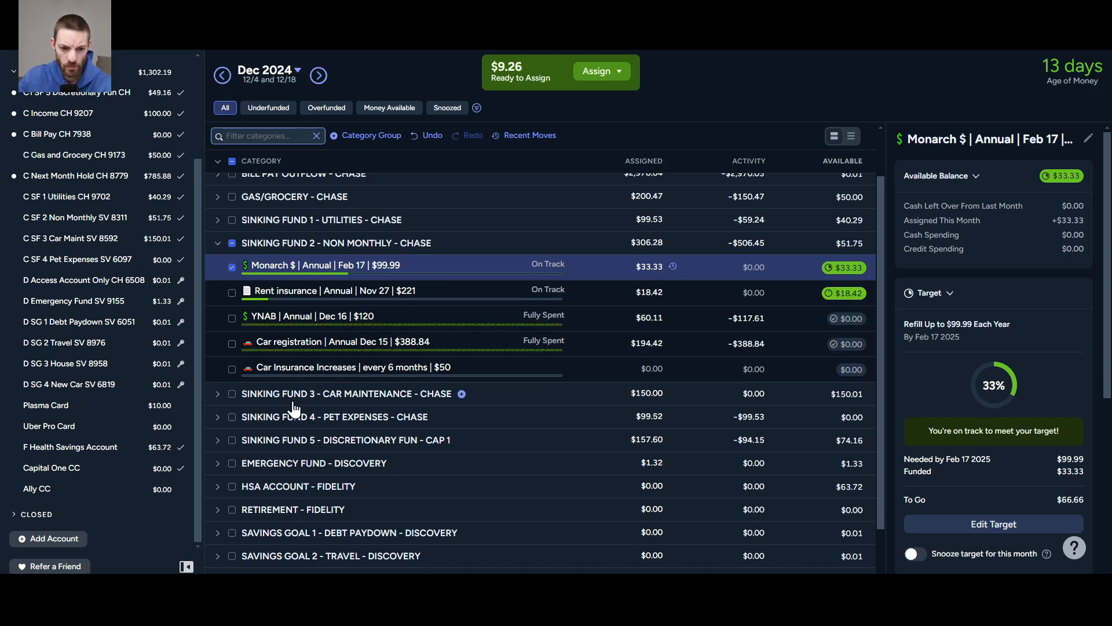
{"action": "left_click", "coordinate": [215, 442]}
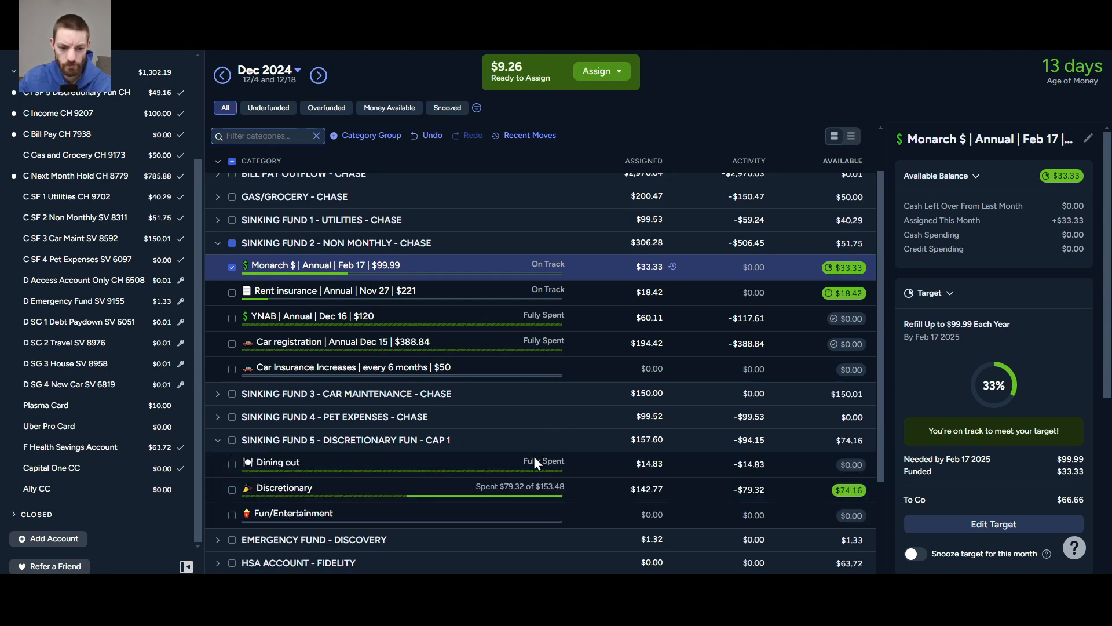
{"action": "left_click", "coordinate": [644, 490]}
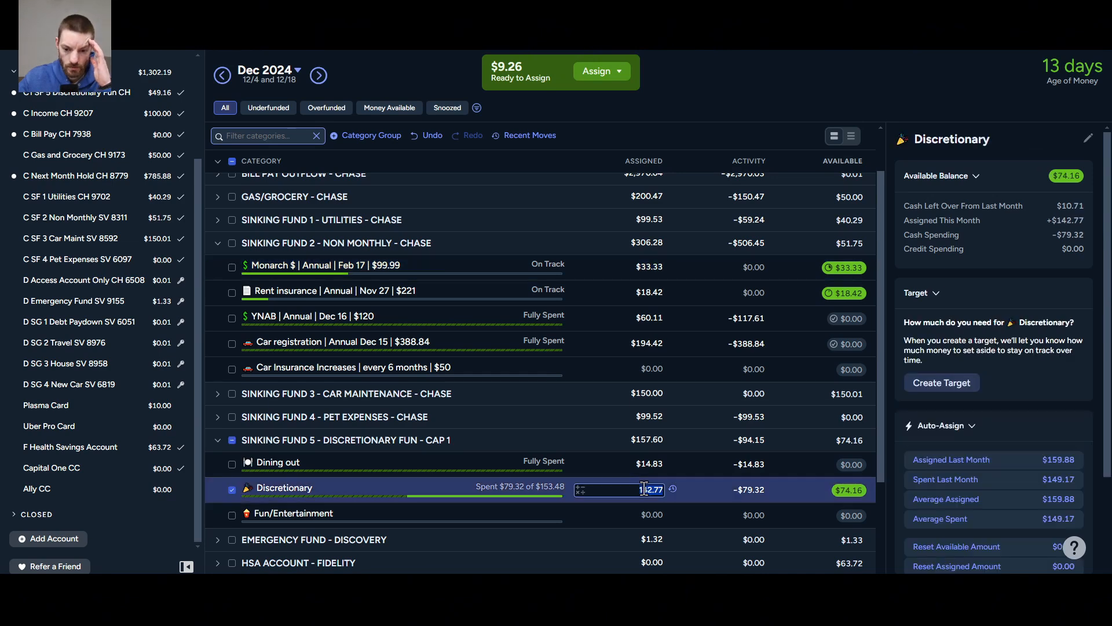
{"action": "left_click", "coordinate": [644, 490]}
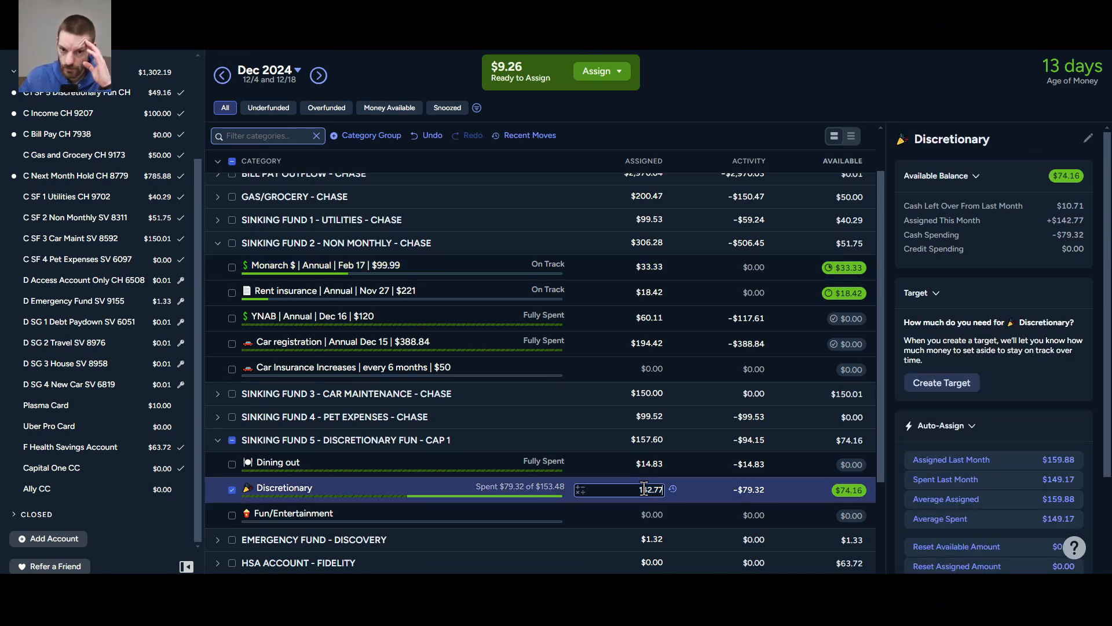
{"action": "type", "text": "+9.26"}
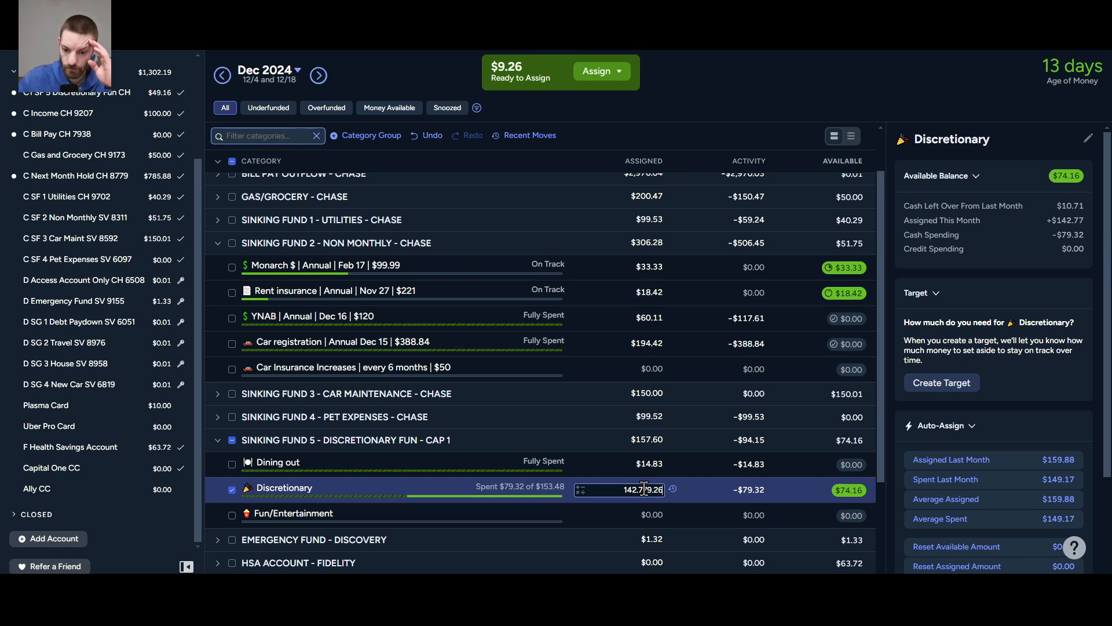
{"action": "key", "text": "ctrl+a"}
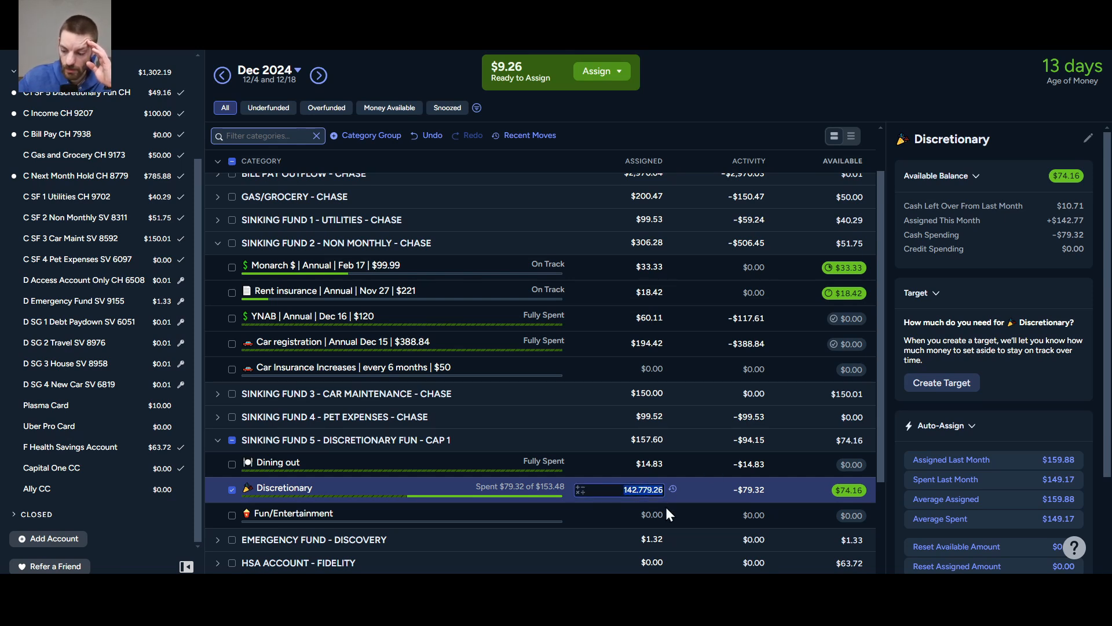
{"action": "key", "text": "Home"}
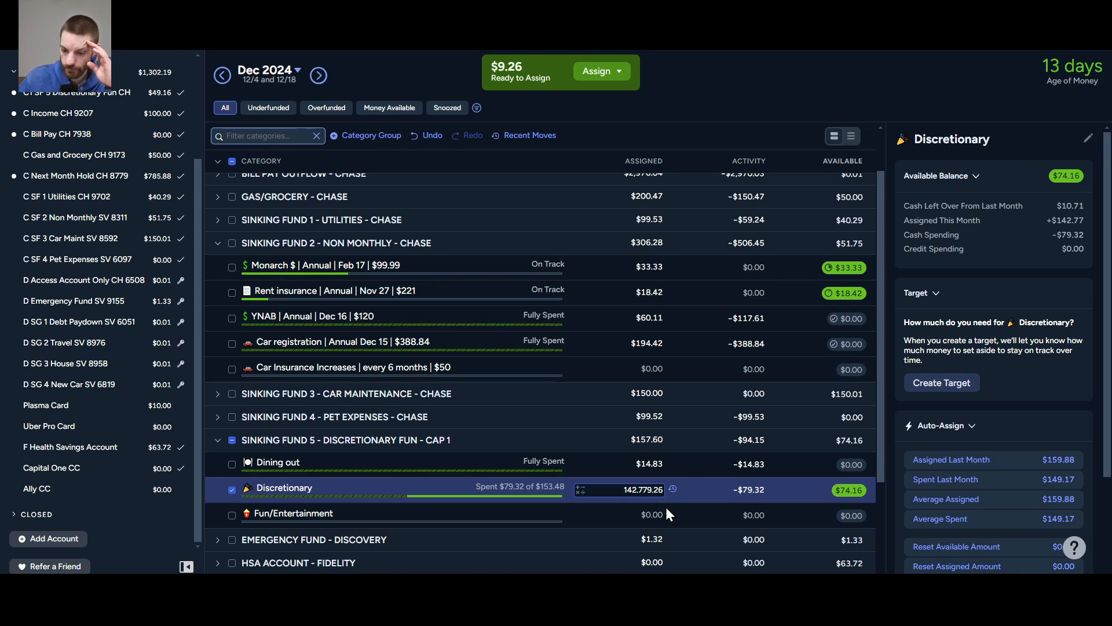
{"action": "type", "text": "+"}
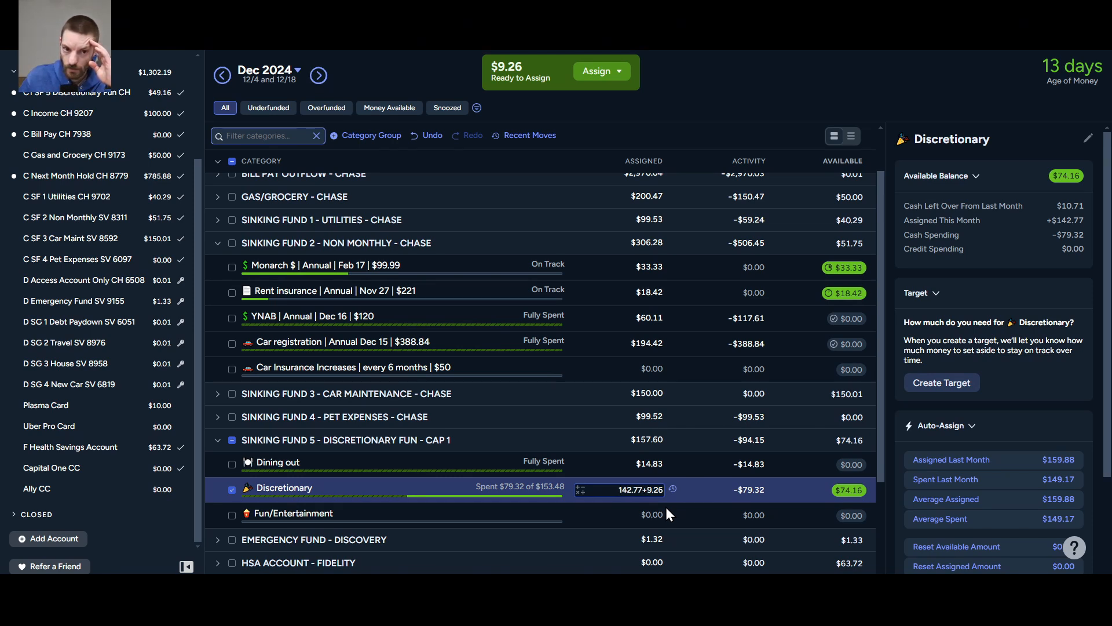
{"action": "key", "text": "Return"}
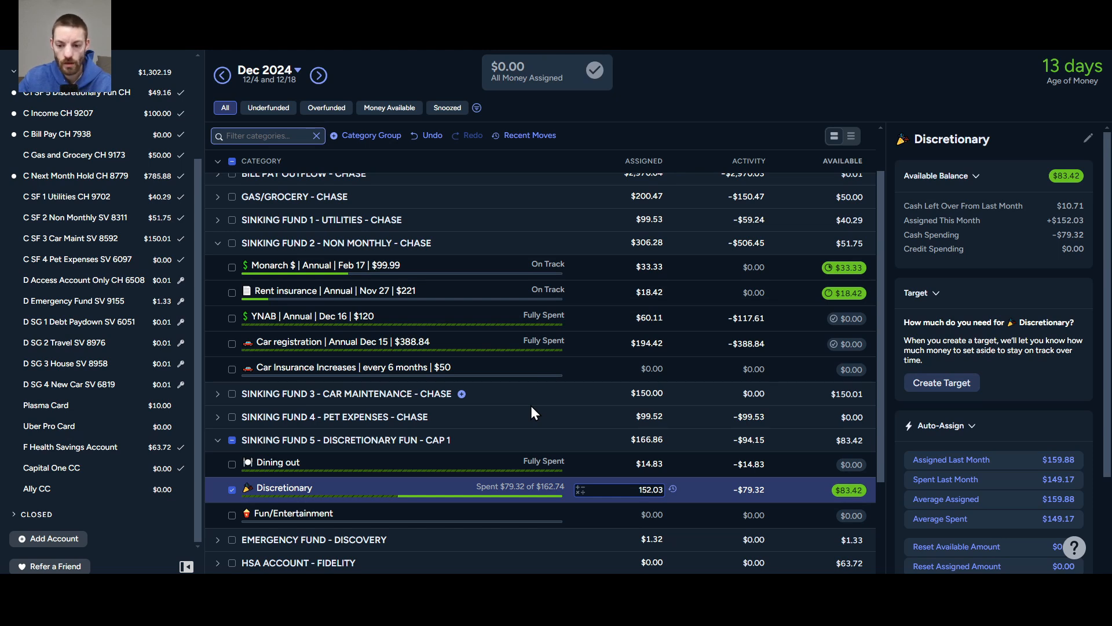
{"action": "left_click", "coordinate": [231, 439]}
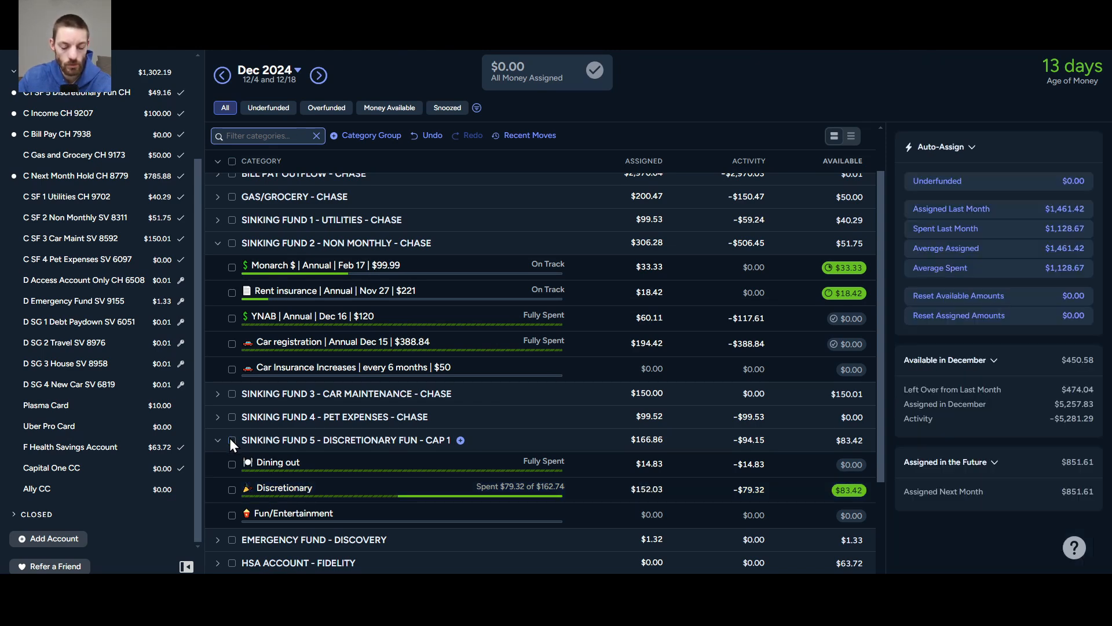